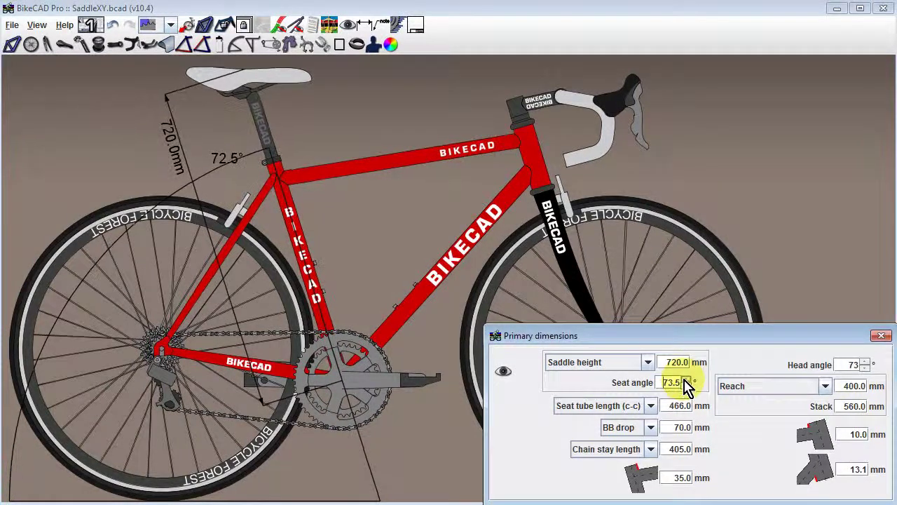
Set the seat angle to 74° and the saddle height to 700 mm.
left_click(687, 380)
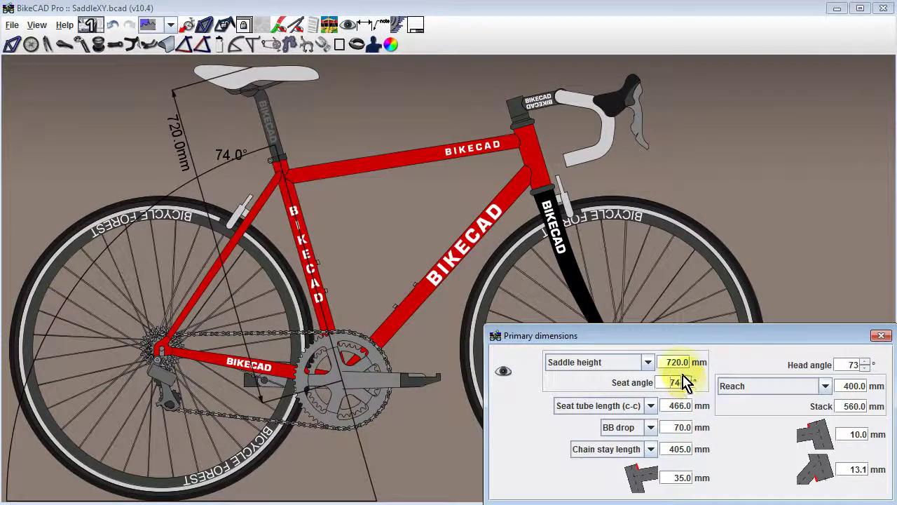
double_click(672, 362)
type("700")
key("Return")
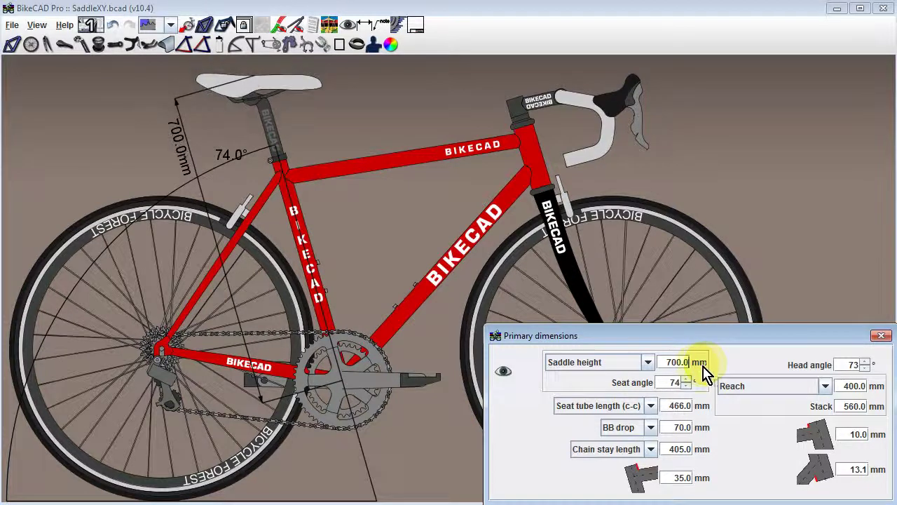
Adjust the seatpost setback in the seatpost geometry settings, then close them.
right_click(264, 117)
left_click(278, 133)
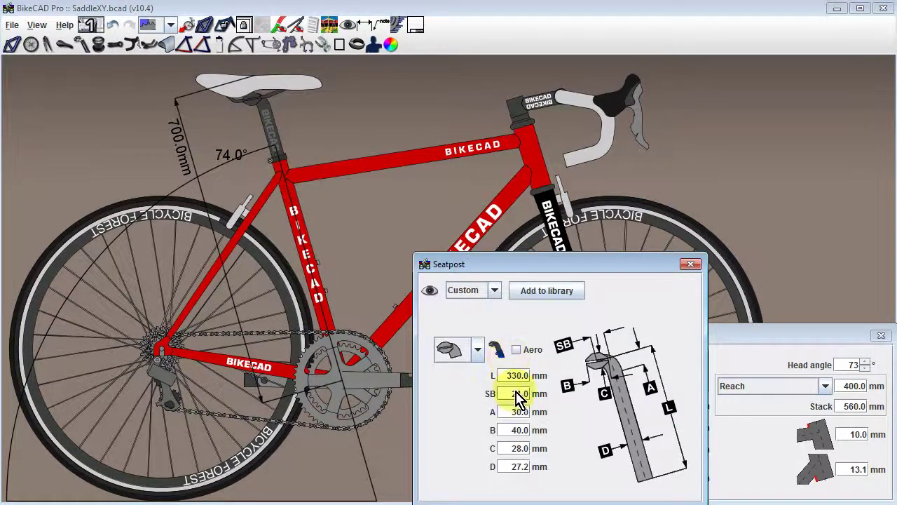
type("0")
key("Return")
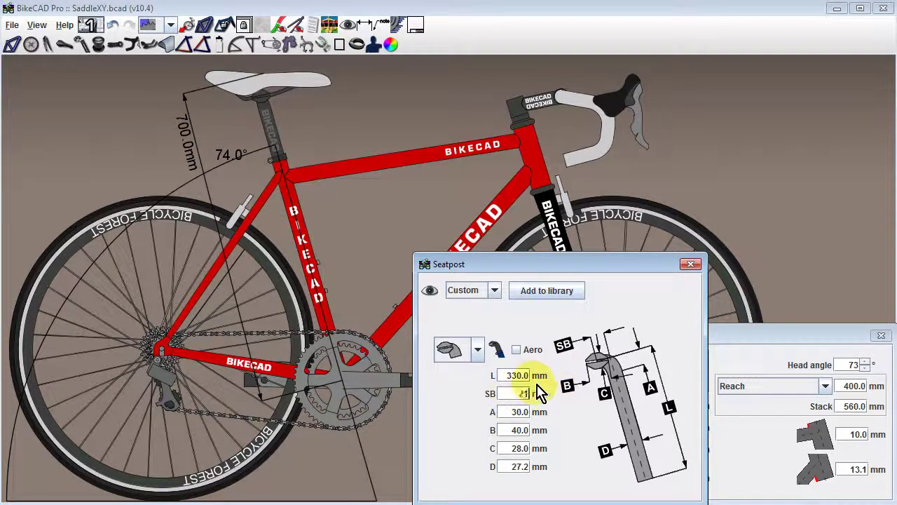
key("Return")
left_click(690, 264)
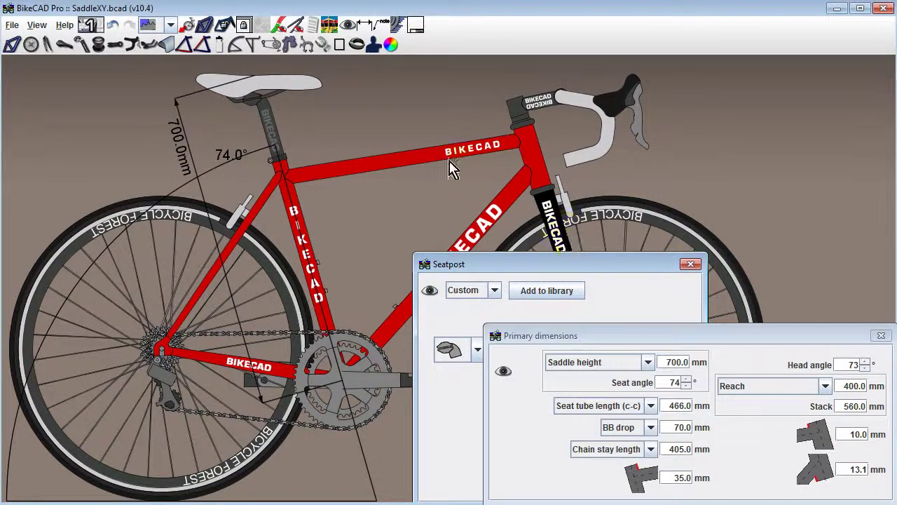
Shift the saddle fore and aft in the saddle geometry settings, then close them.
right_click(293, 85)
left_click(325, 112)
mouse_move(831, 88)
left_mouse_down()
mouse_move(857, 94)
mouse_move(820, 99)
mouse_move(833, 100)
left_mouse_up()
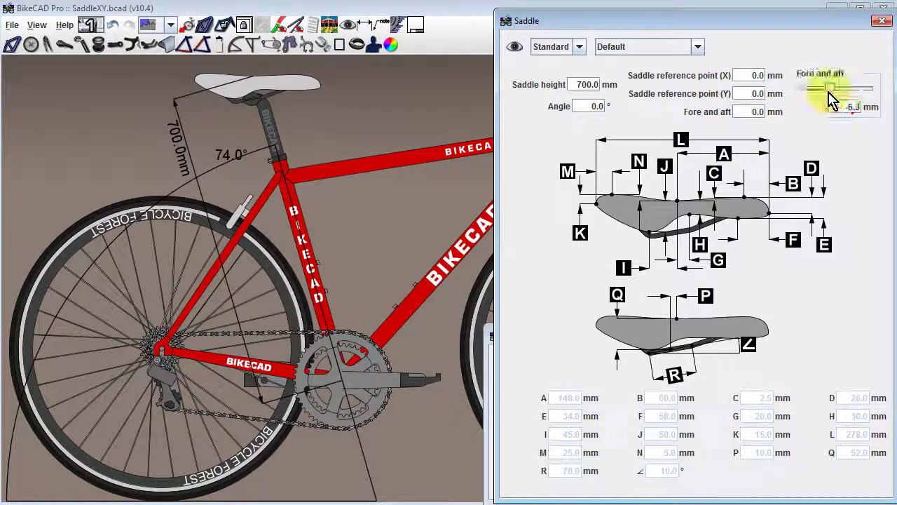
left_click(880, 21)
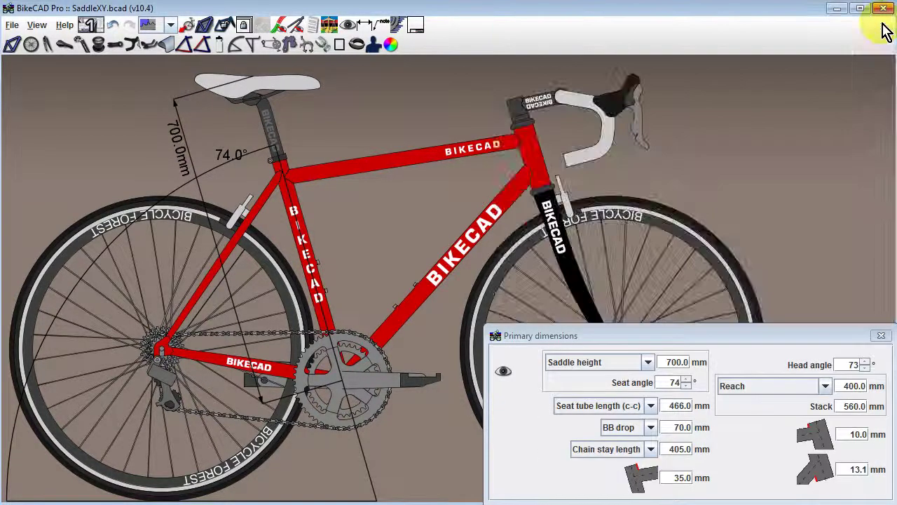
left_click(648, 361)
Position the saddle by Saddle from BB coordinates: X 200 mm, Y 675 mm.
left_click(634, 383)
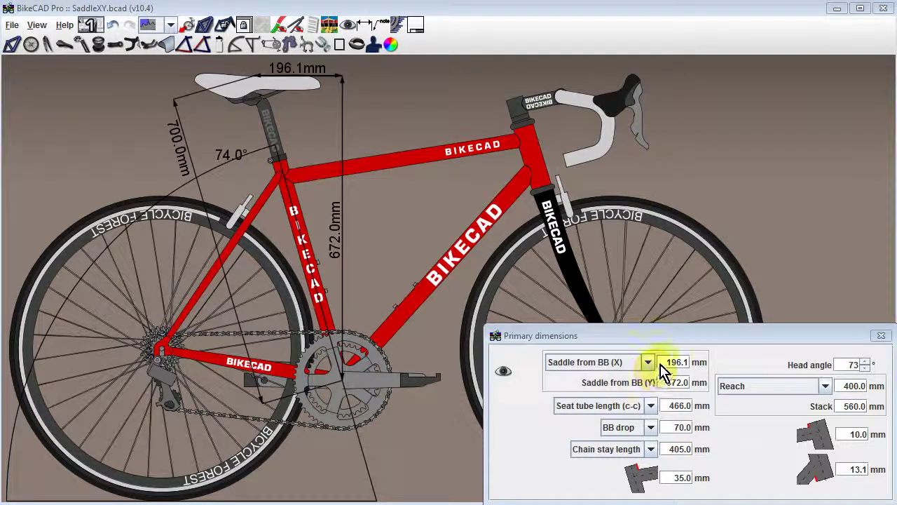
double_click(689, 363)
type("200.0")
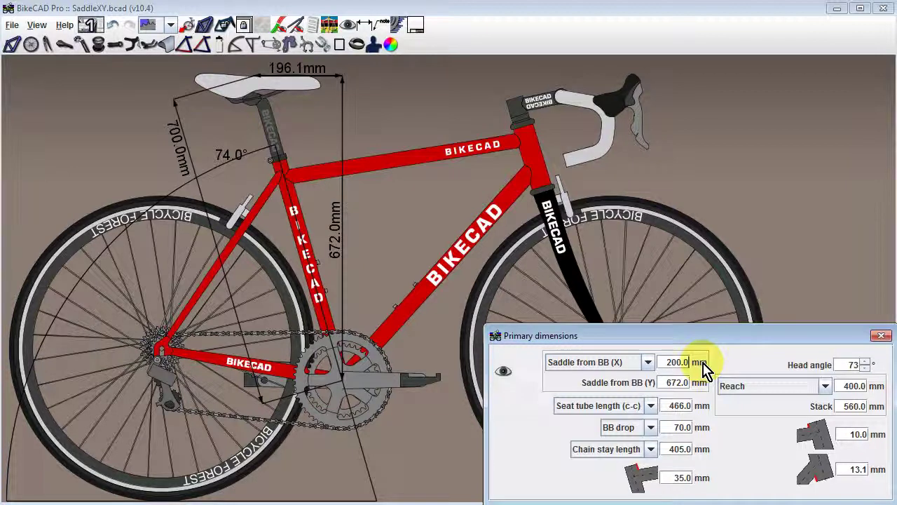
key("Return")
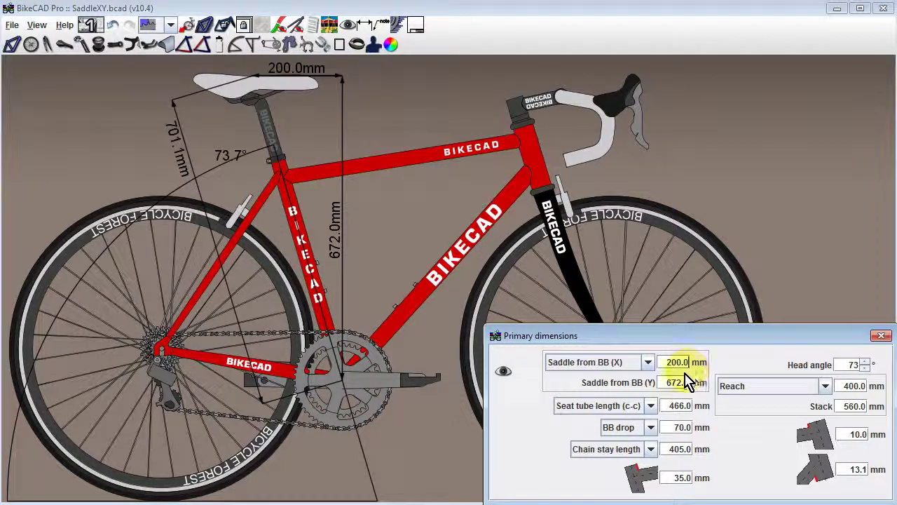
double_click(678, 383)
type("675")
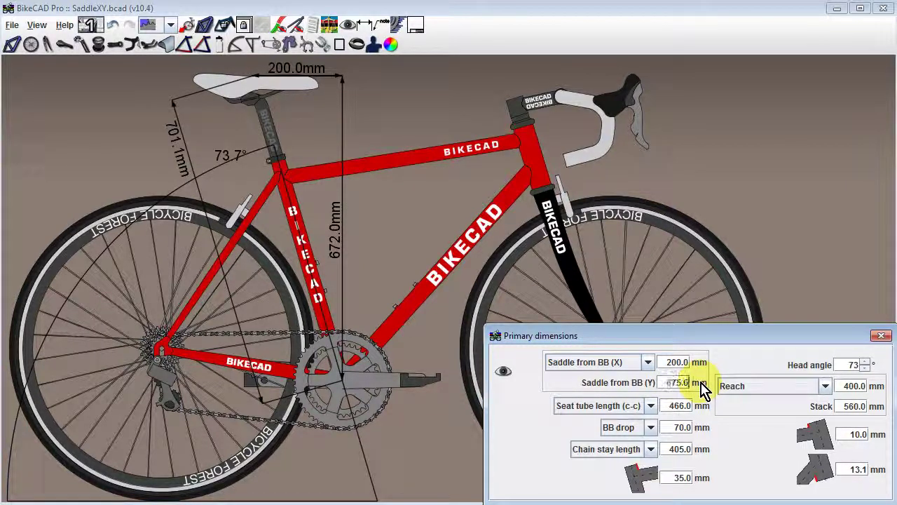
key("Return")
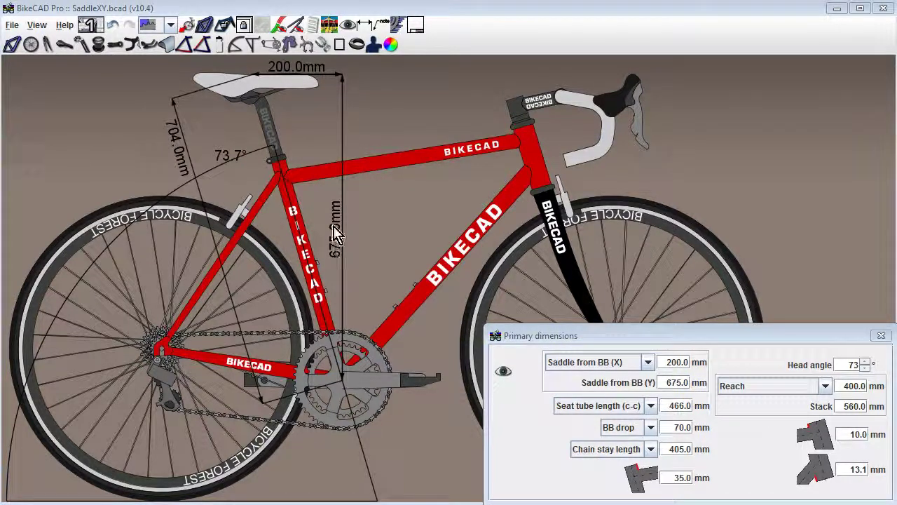
left_click(262, 83)
right_click(263, 90)
left_click(274, 109)
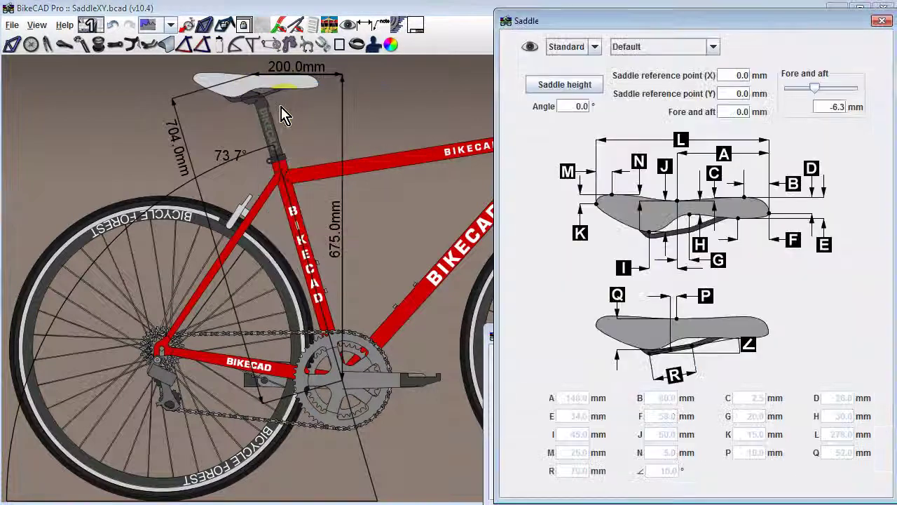
type("10")
key("Return")
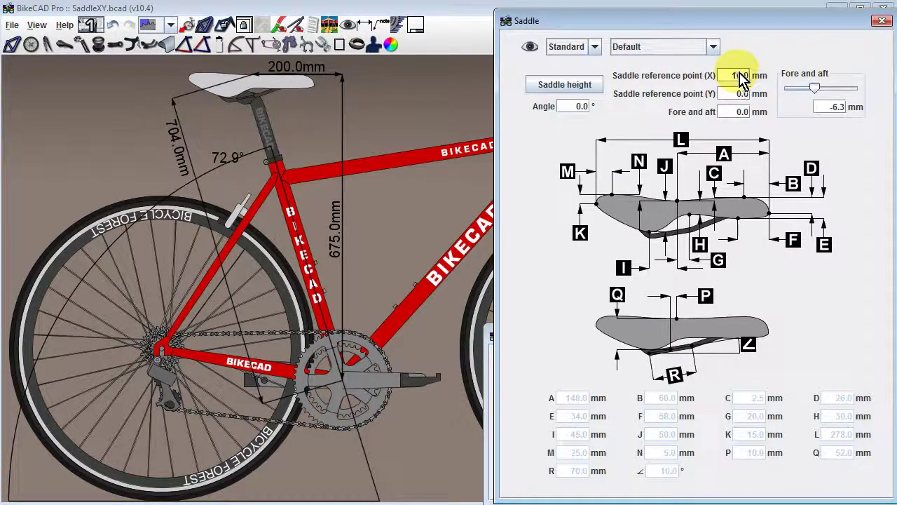
left_click(739, 97)
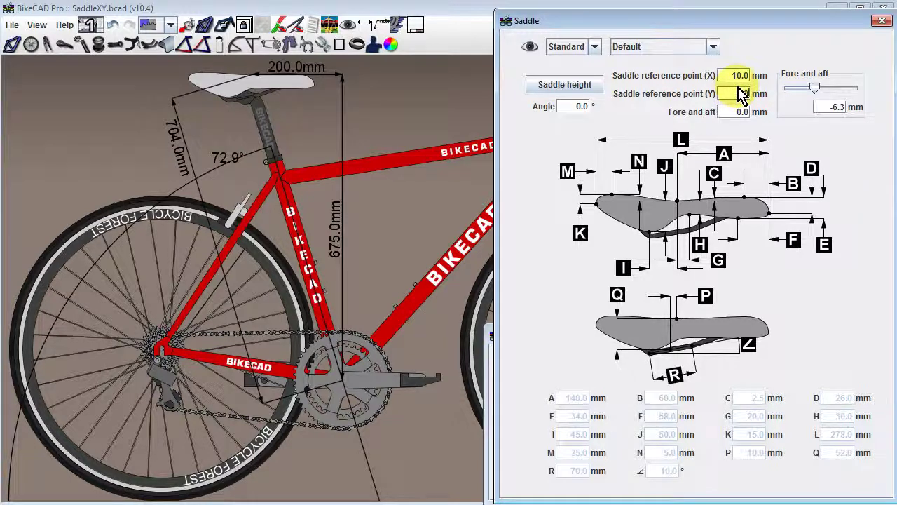
key("Return")
left_click(736, 75)
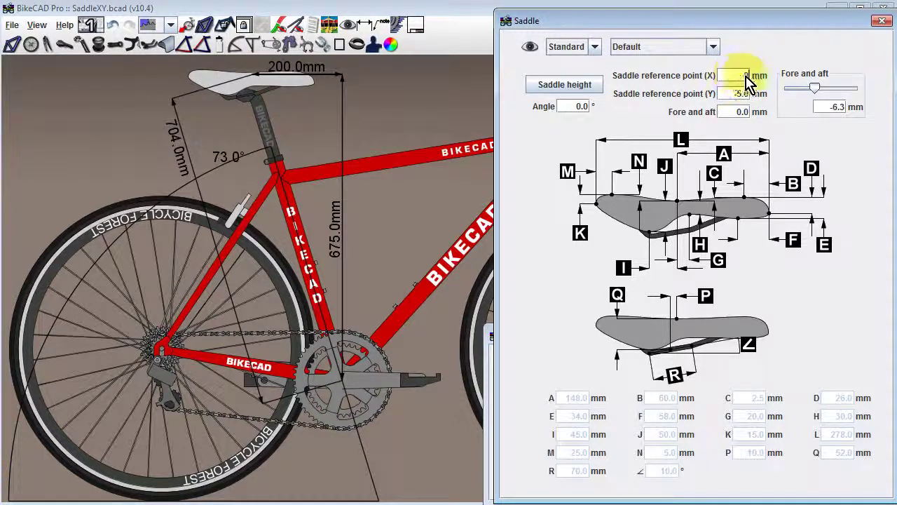
type("0")
key("Return")
left_click(743, 93)
type("0")
key("Return")
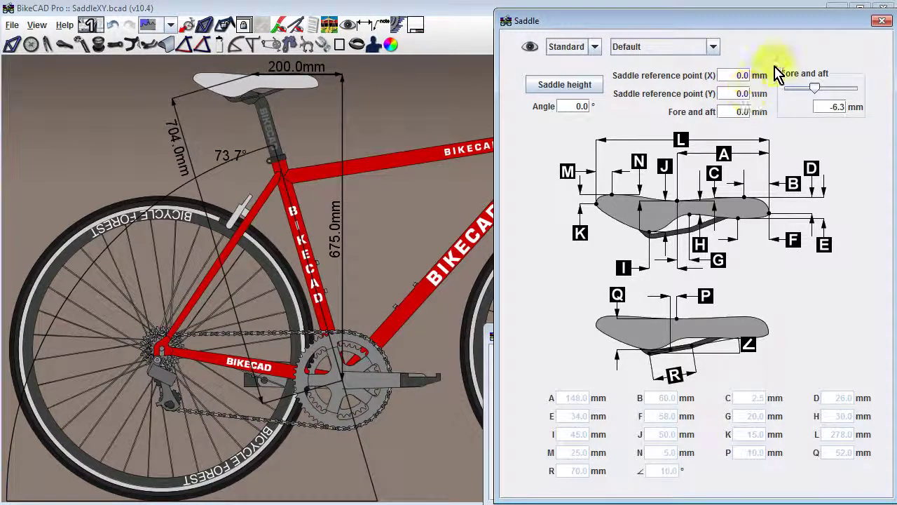
left_click(880, 21)
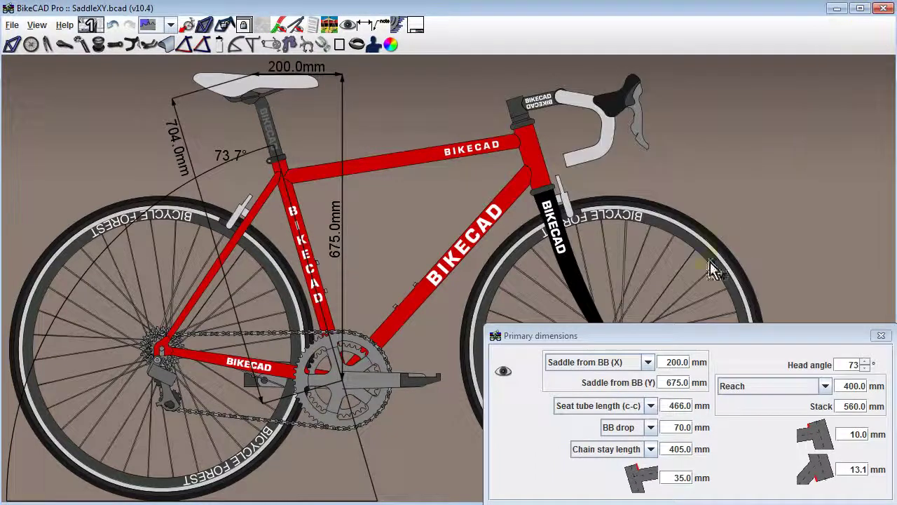
Switch back to Saddle height mode with 700 mm height and 74° seat angle.
left_click(643, 362)
left_click(631, 378)
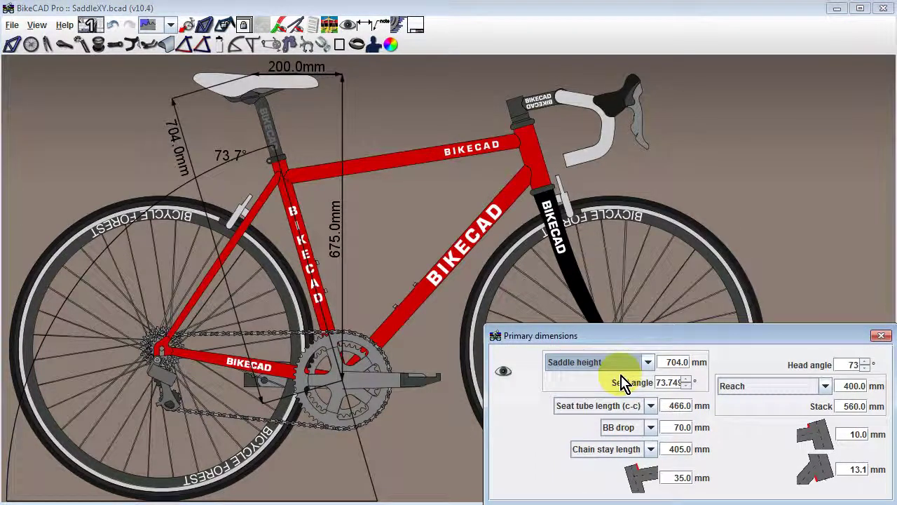
left_click(690, 369)
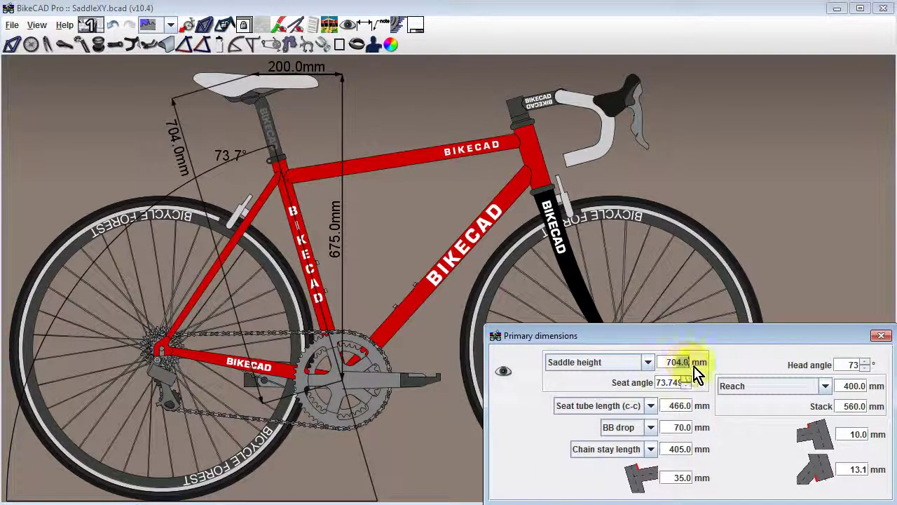
type("700")
left_click(676, 383)
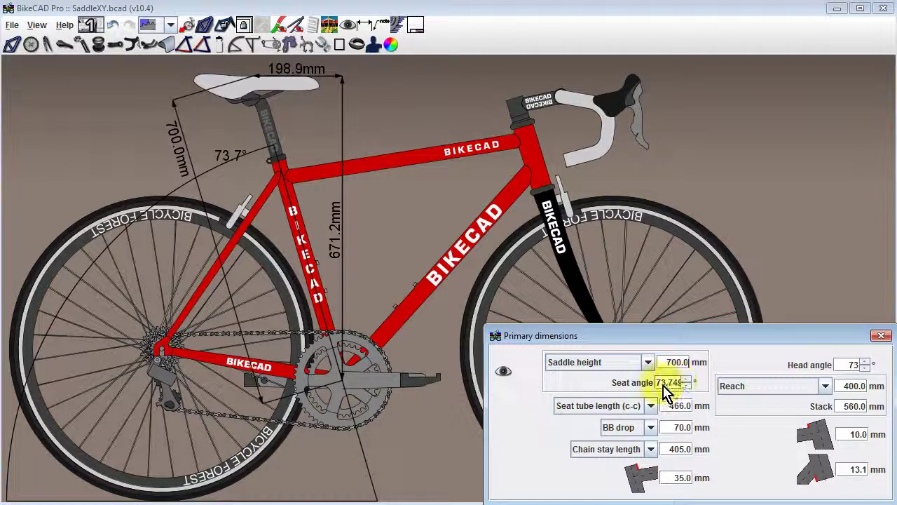
type("79")
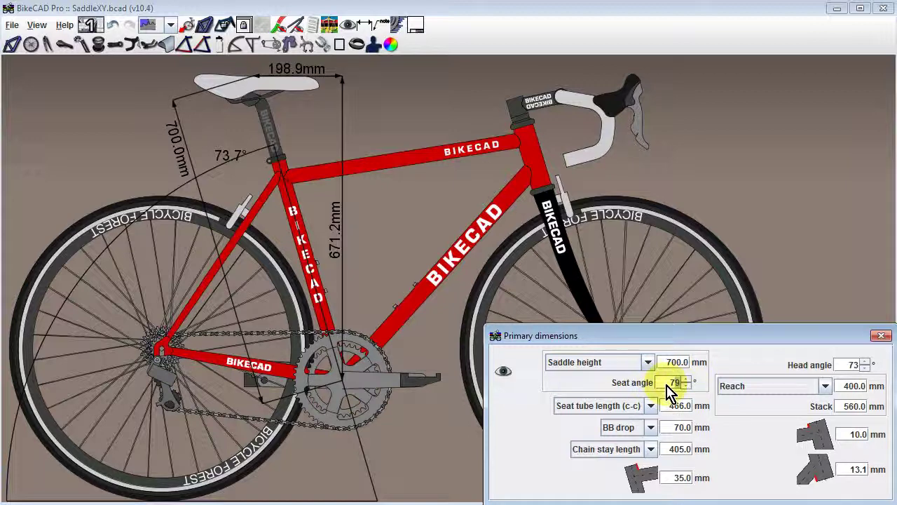
key("Return")
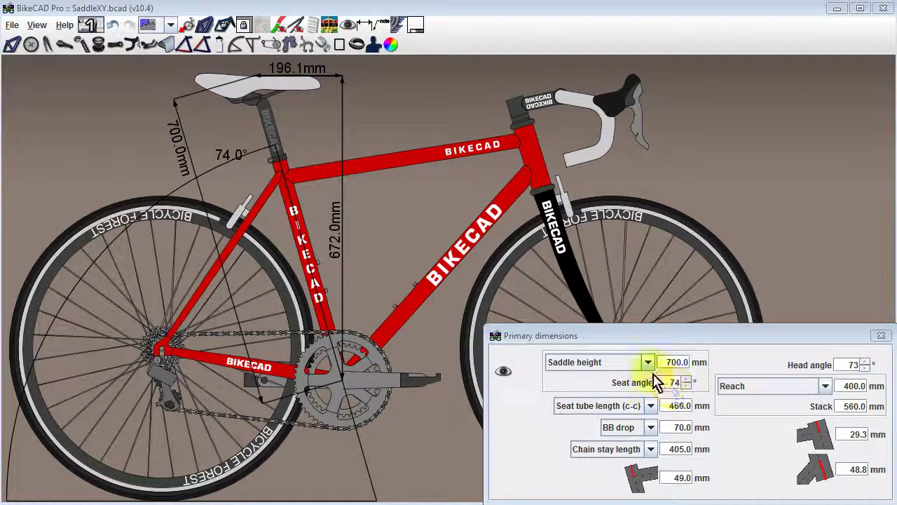
Curve the seat tube in the tubing settings, then straighten it again.
left_click(170, 46)
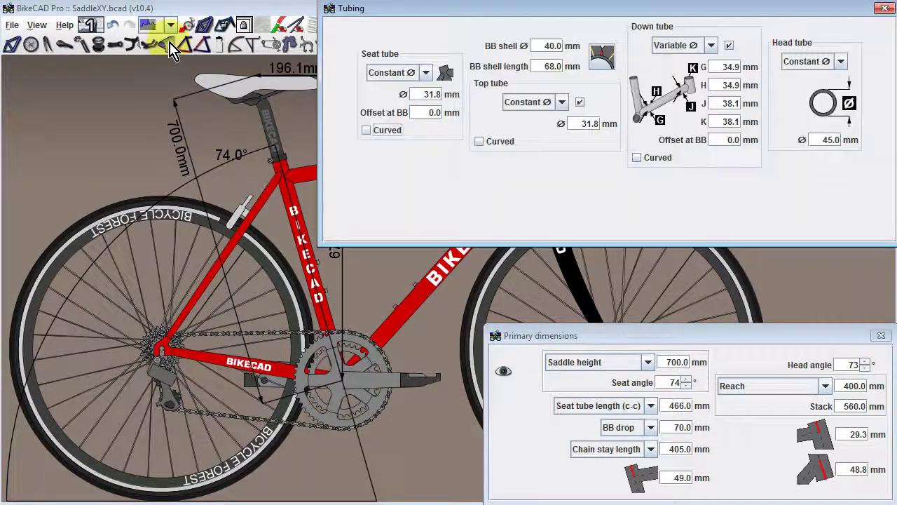
left_click(365, 131)
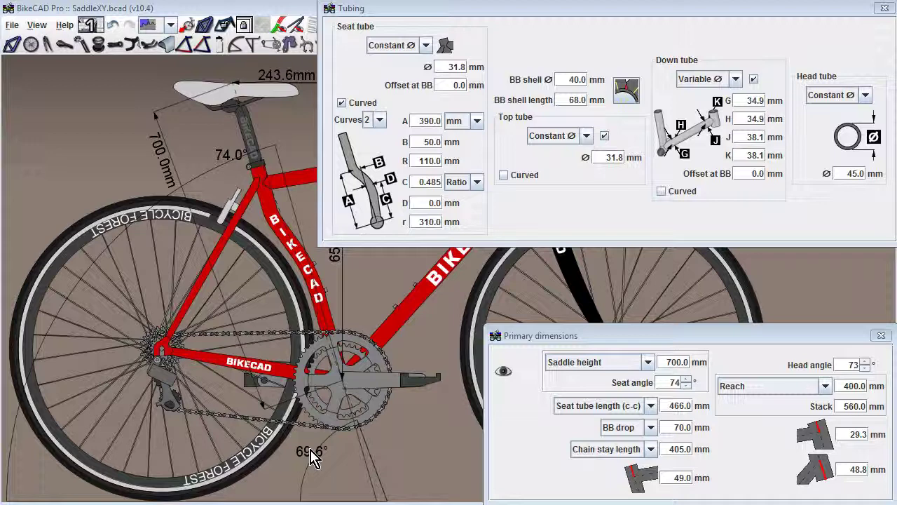
left_click(341, 102)
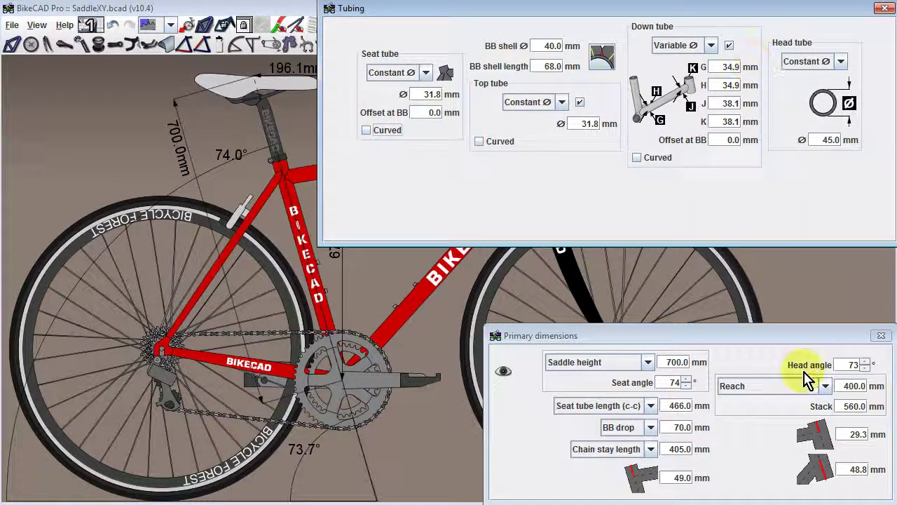
Switch to Saddle from BB (X) positioning and re-curve the seat tube, giving 78.4° seat angle.
left_click(647, 362)
left_click(630, 390)
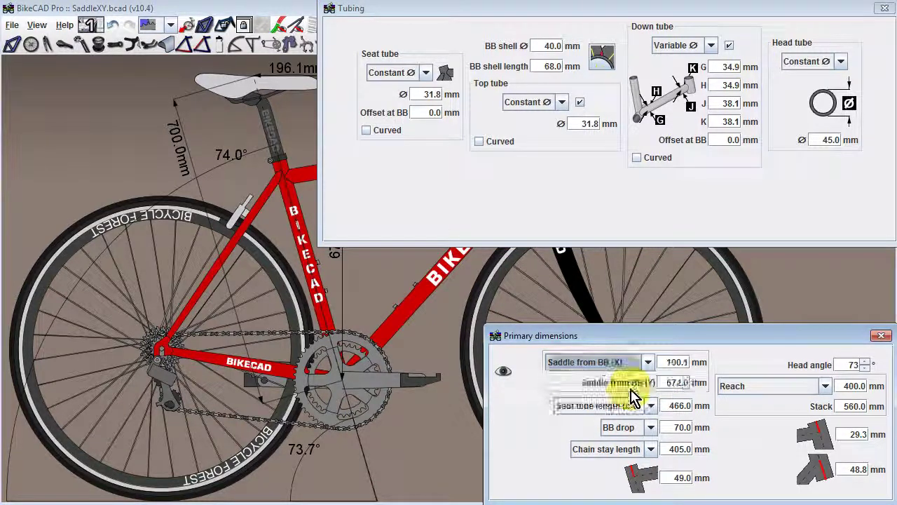
left_click(366, 130)
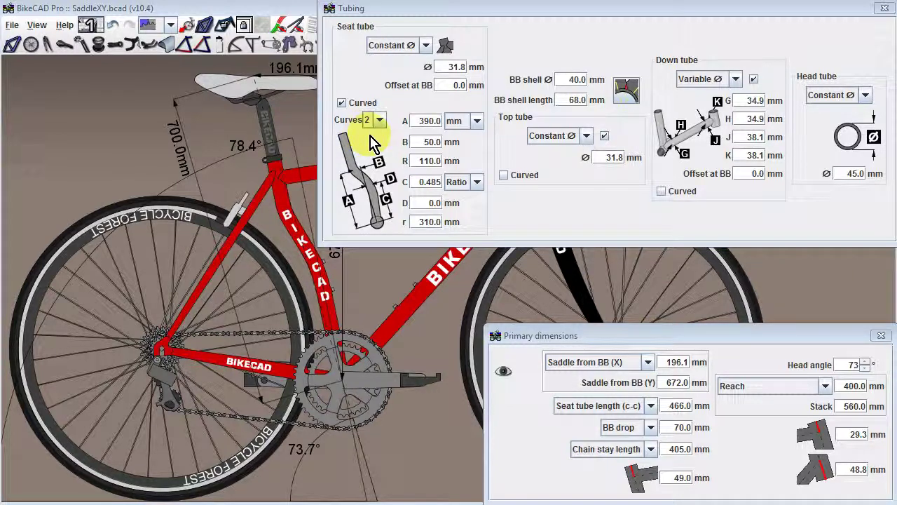
left_click(882, 9)
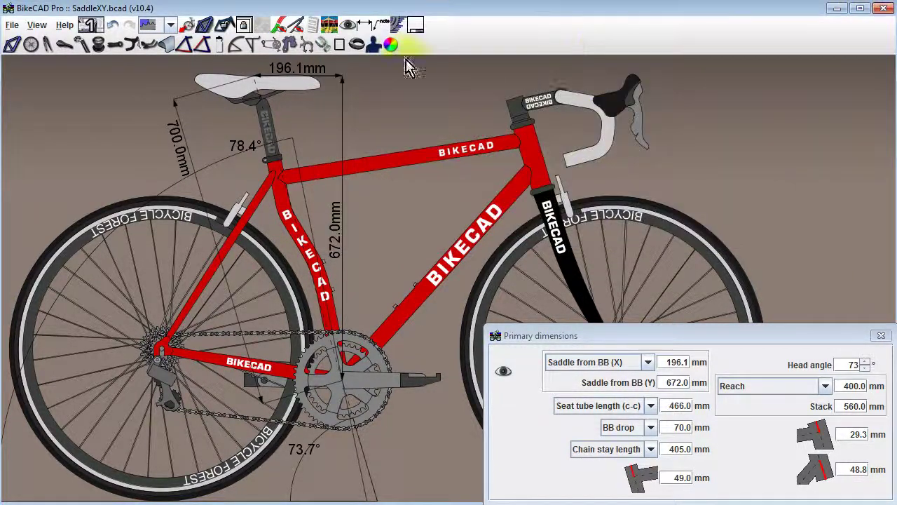
right_click(306, 90)
left_click(319, 113)
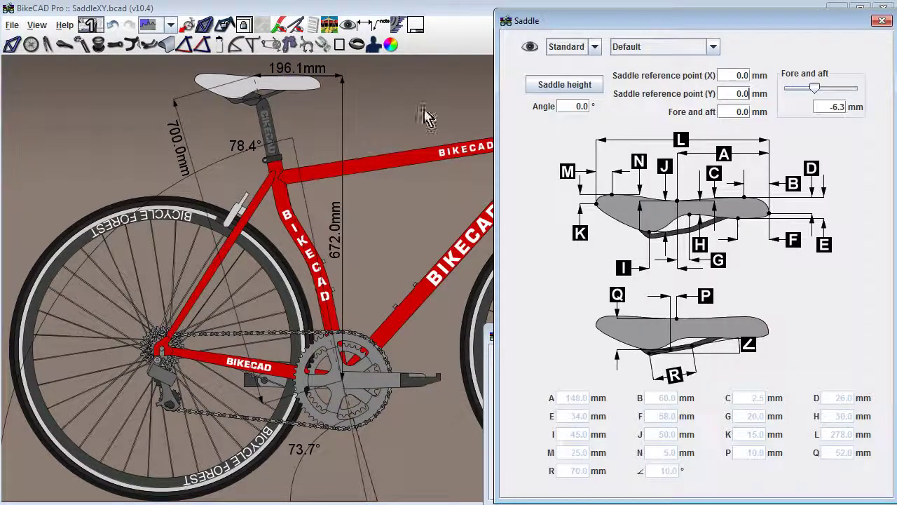
mouse_move(813, 88)
left_mouse_down()
mouse_move(840, 98)
mouse_move(813, 94)
mouse_move(820, 100)
mouse_move(813, 116)
left_mouse_up()
left_click(882, 20)
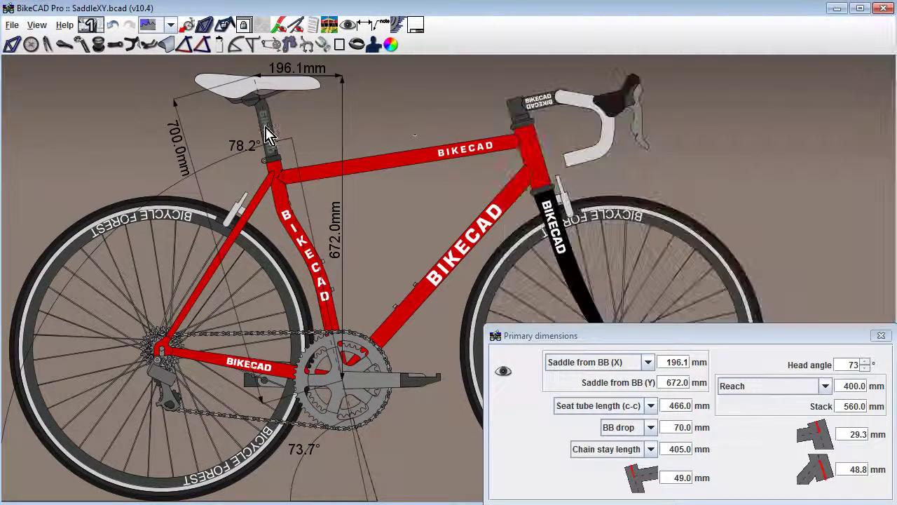
right_click(262, 127)
left_click(287, 152)
double_click(522, 393)
type("0")
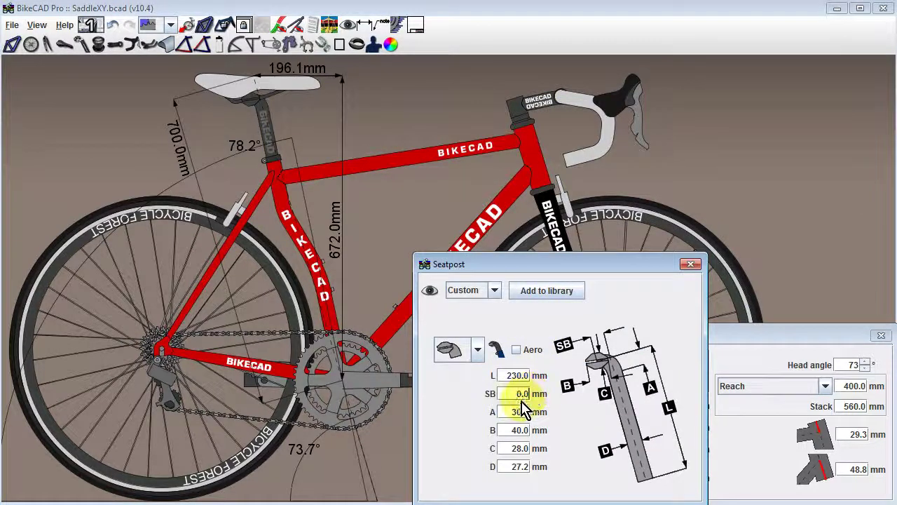
key("Return")
double_click(522, 393)
type("21")
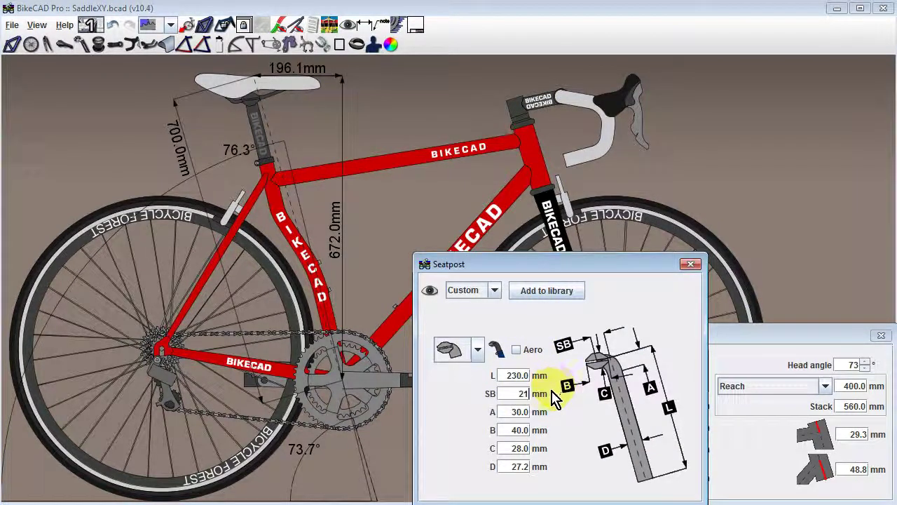
type(".0")
key("Return")
left_click(690, 264)
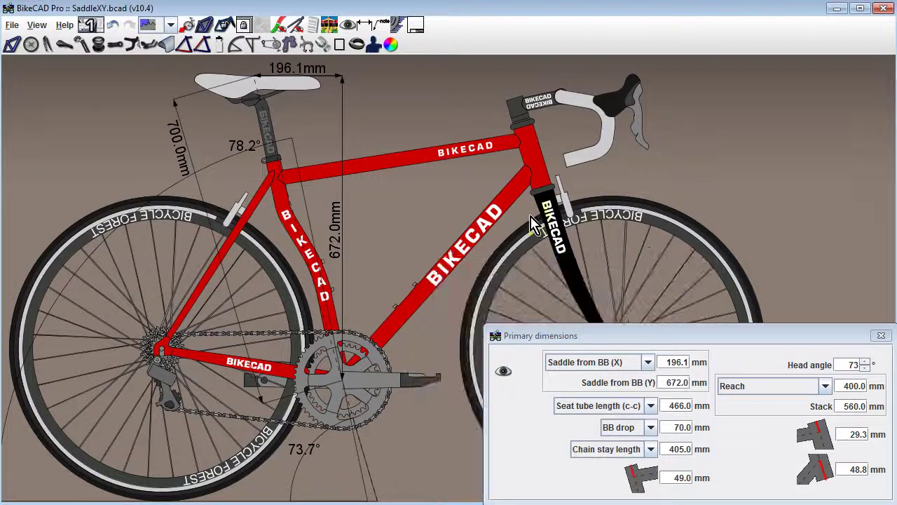
Make the seat tube straight in the tubing settings and close them.
left_click(279, 45)
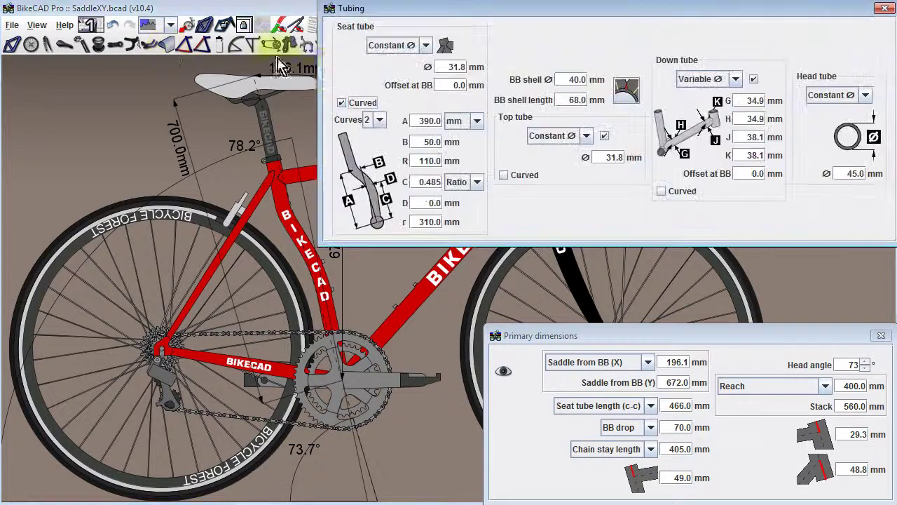
left_click(342, 102)
left_click(884, 8)
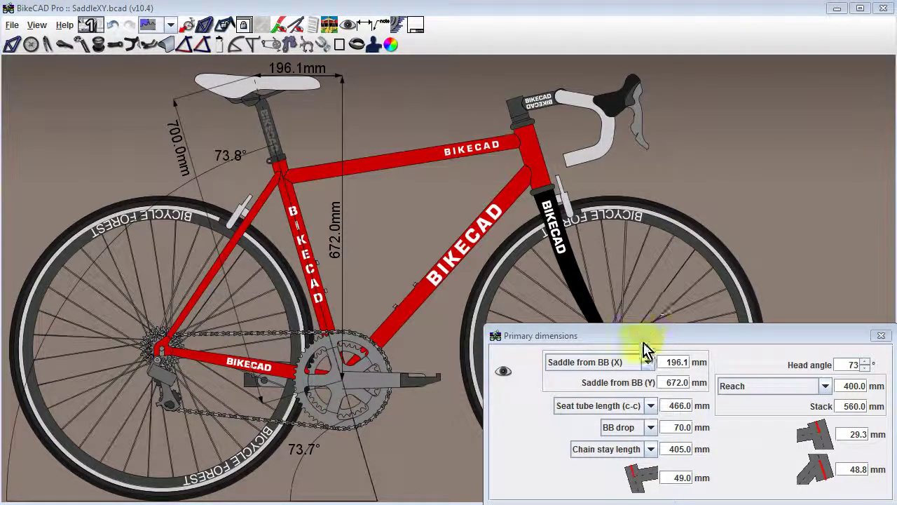
Position the saddle by Saddle clamp to BB: X 200 mm, Y 630 mm.
left_click(642, 362)
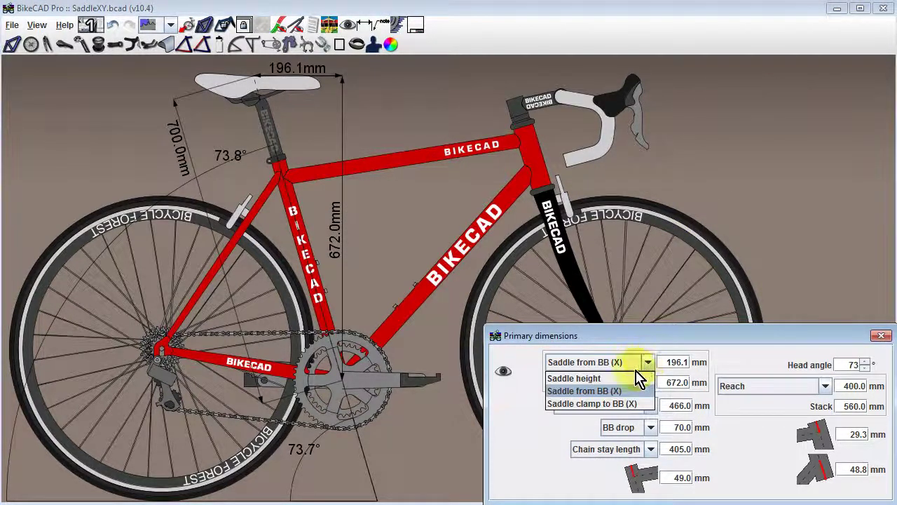
left_click(621, 404)
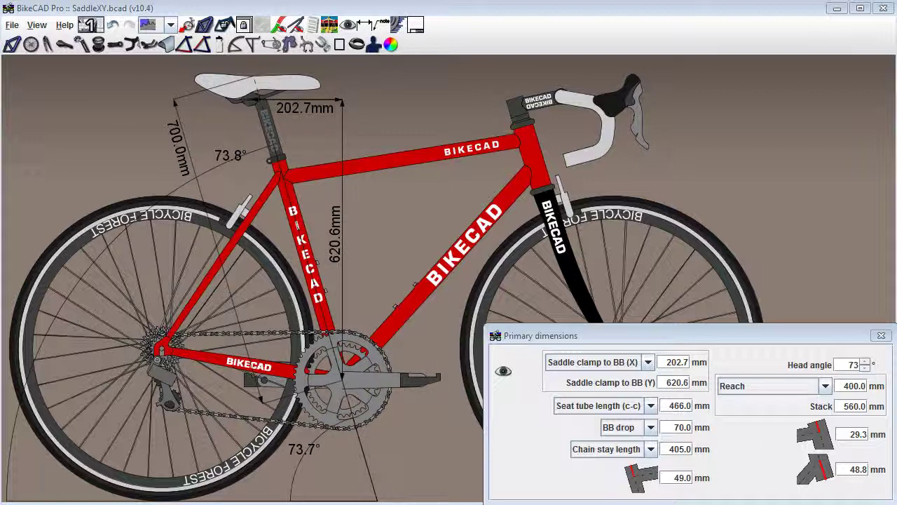
left_click(675, 363)
type("220")
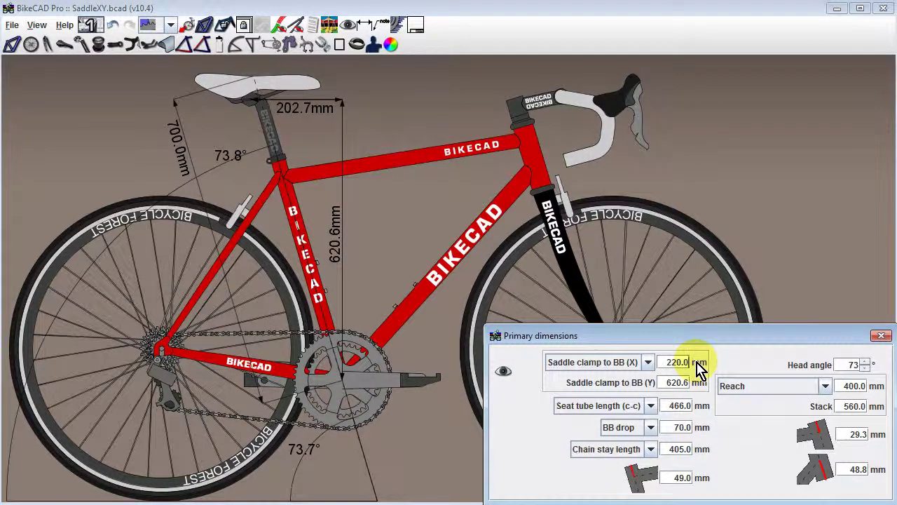
key("Return")
type("200")
key("Return")
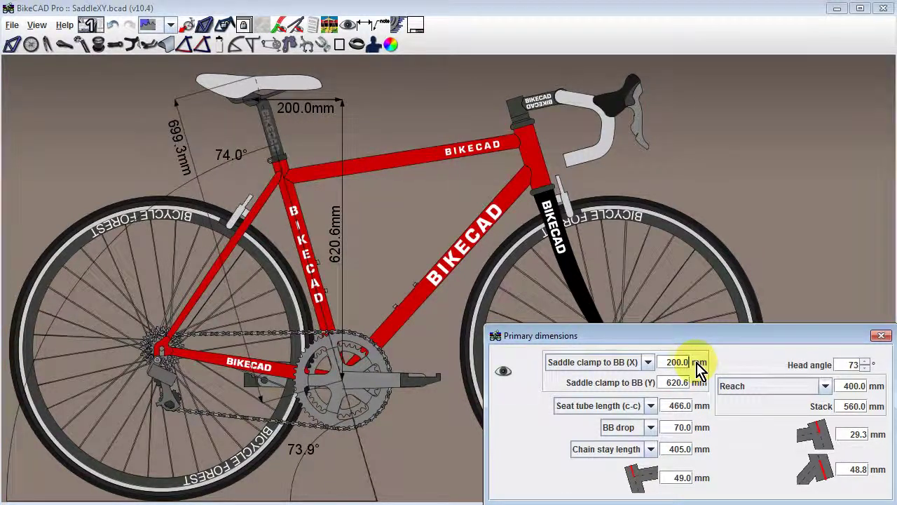
type("630")
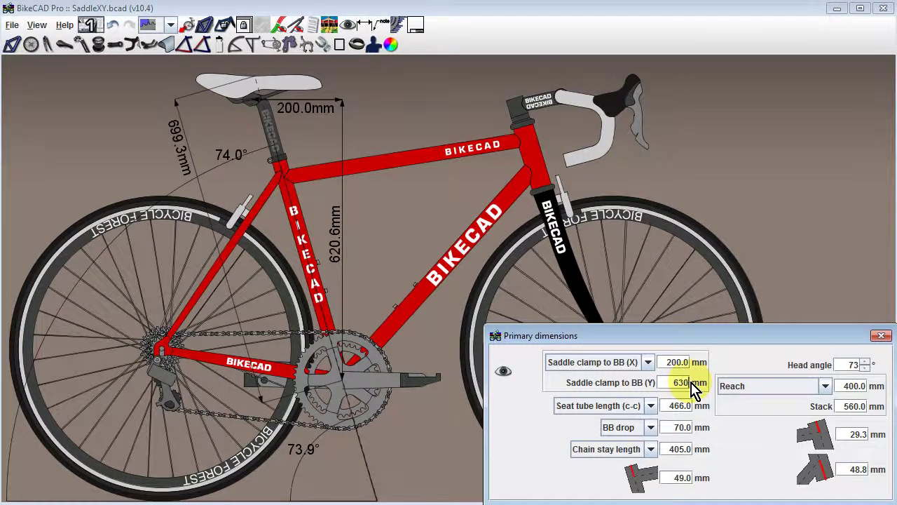
key("Return")
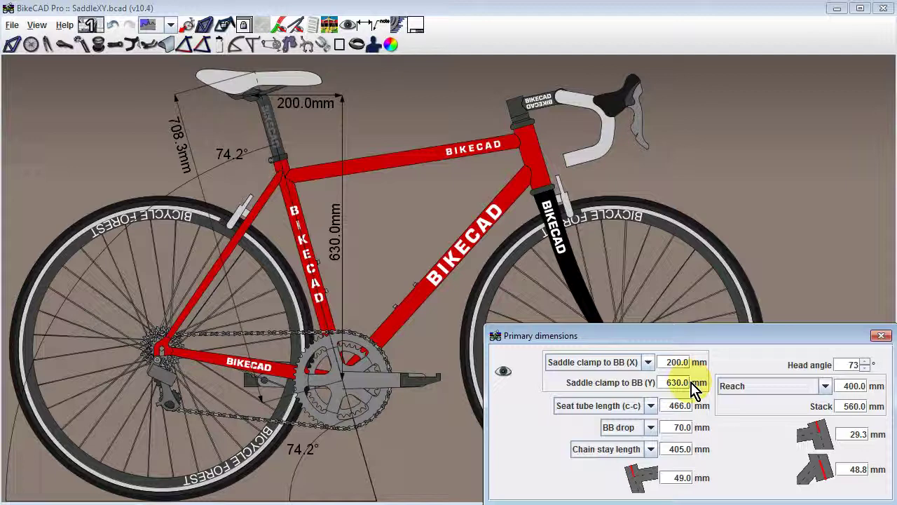
right_click(309, 98)
Shift the saddle's fore-and-aft offset and switch to Saddle height positioning.
left_click(337, 105)
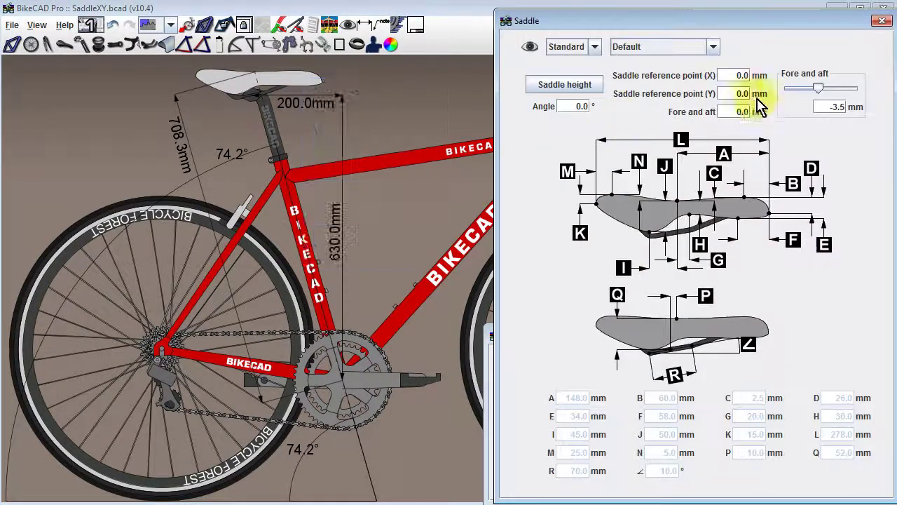
mouse_move(822, 89)
left_mouse_down()
mouse_move(837, 90)
mouse_move(806, 94)
mouse_move(824, 98)
left_mouse_up()
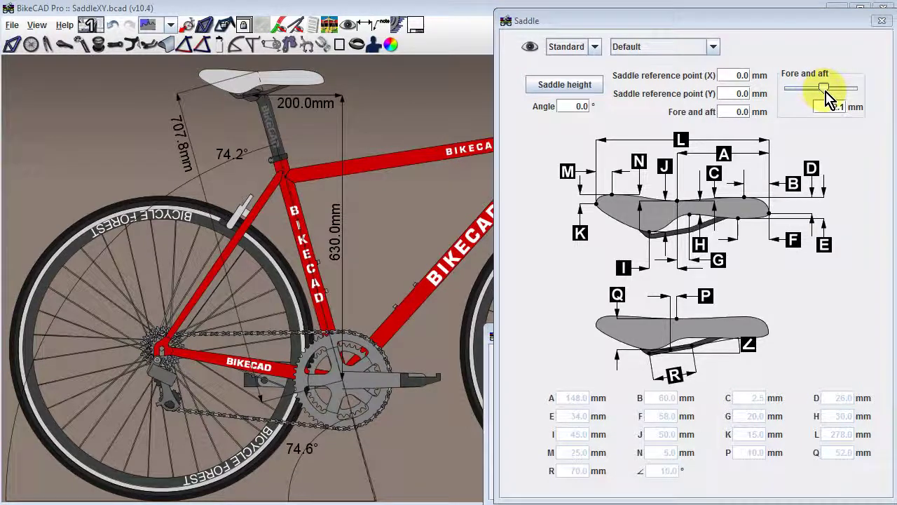
left_click(491, 398)
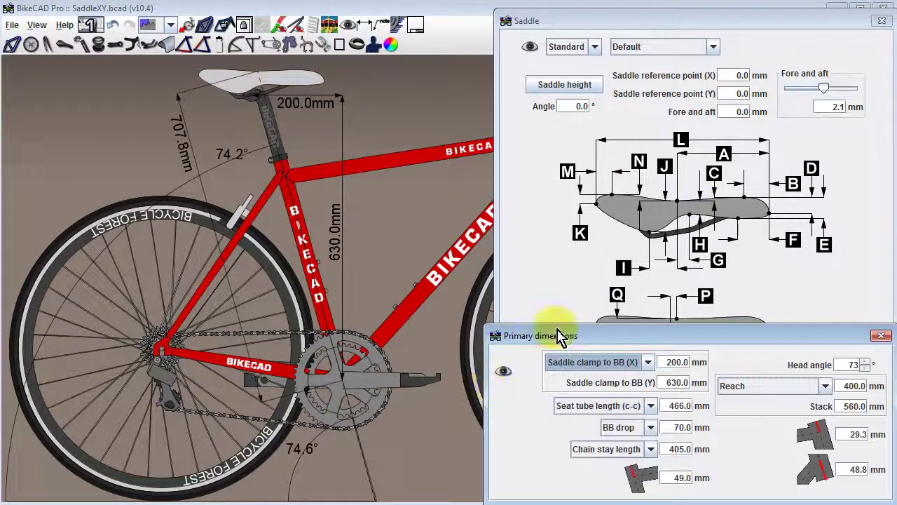
left_click(634, 361)
left_click(604, 378)
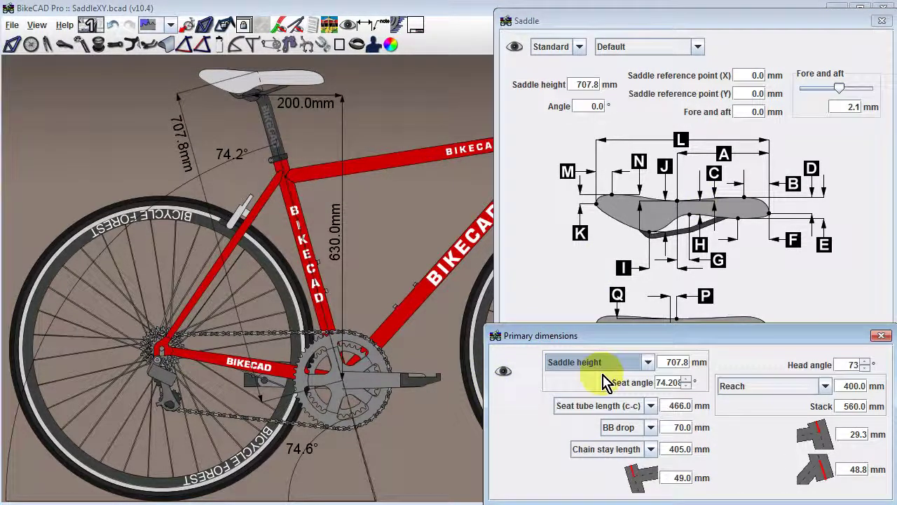
Set the saddle height to 700 mm, try 600 mm, then restore 700 mm.
left_click(587, 90)
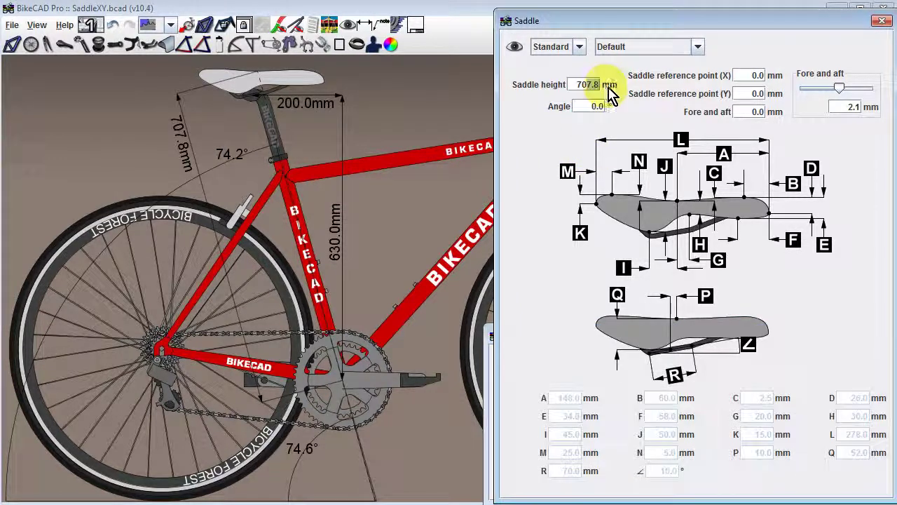
type("700")
key("Return")
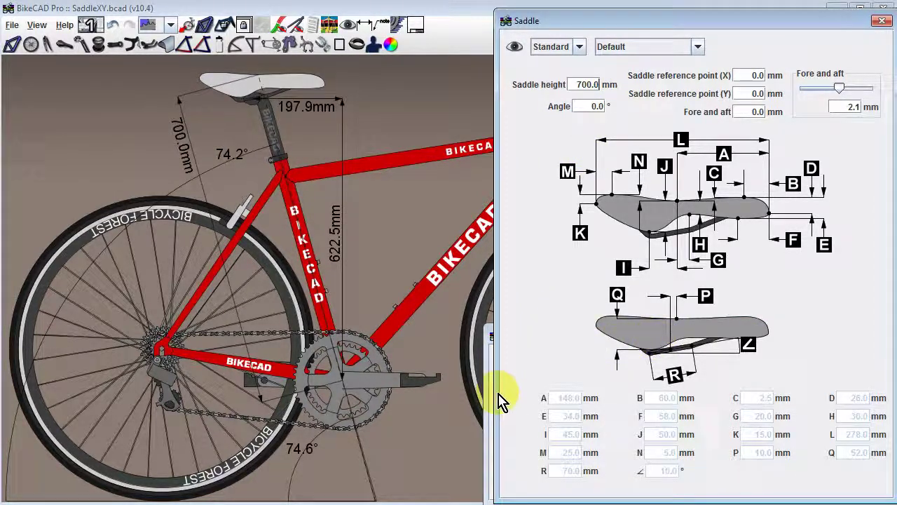
left_click(489, 392)
double_click(670, 362)
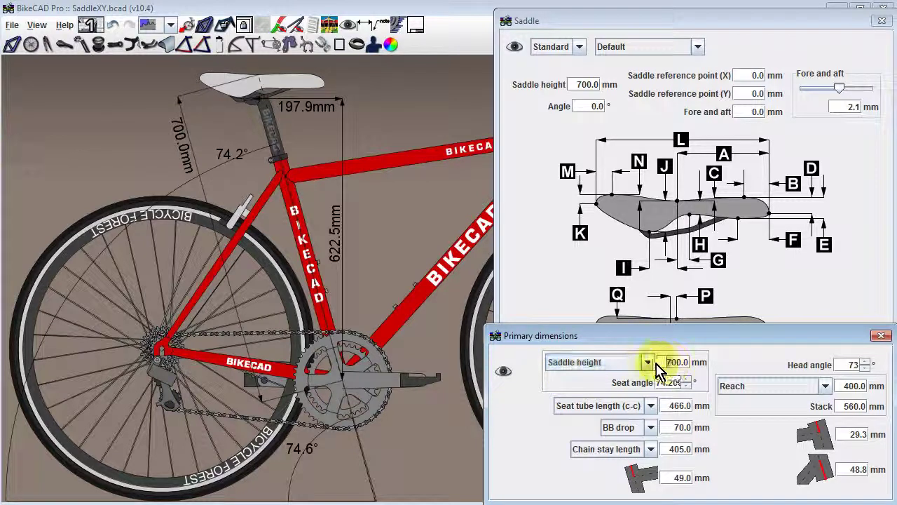
type("600")
key("Return")
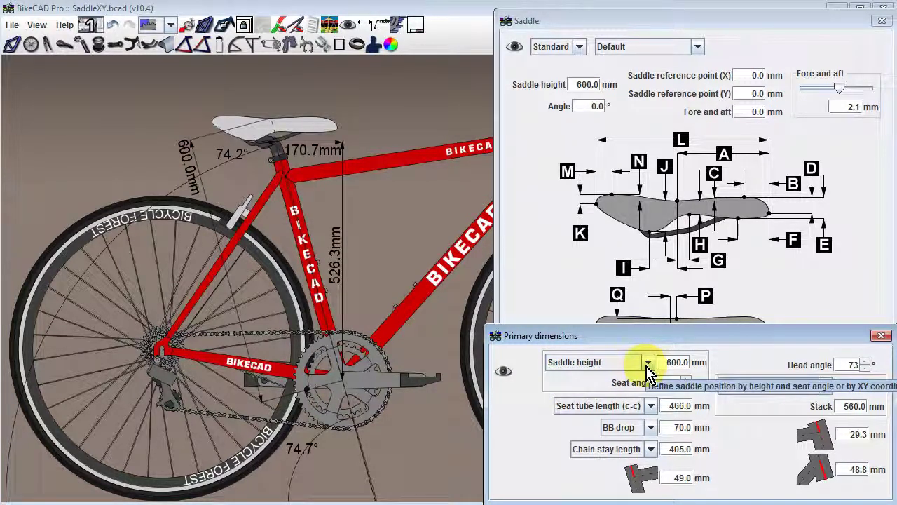
double_click(672, 361)
type("700")
key("Return")
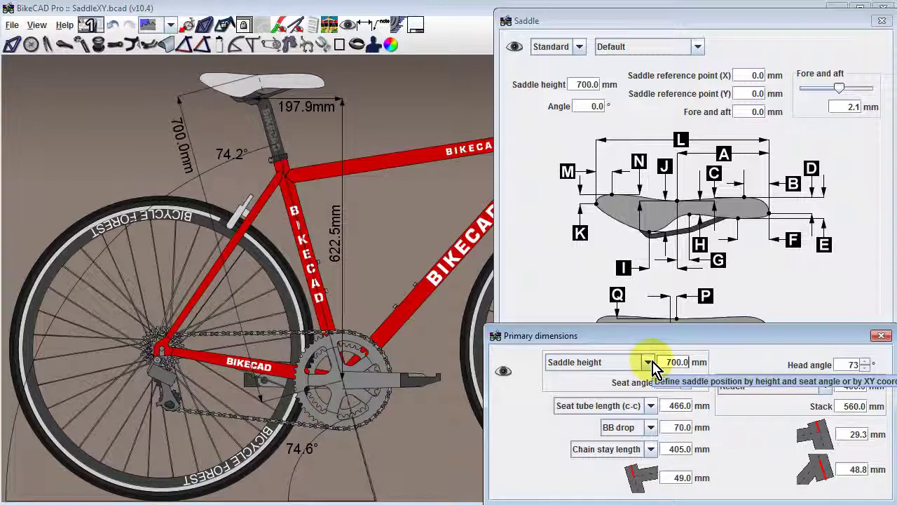
Switch to Saddle from BB (X), reading 185.8 × 674.9 mm, and review the options.
left_click(650, 365)
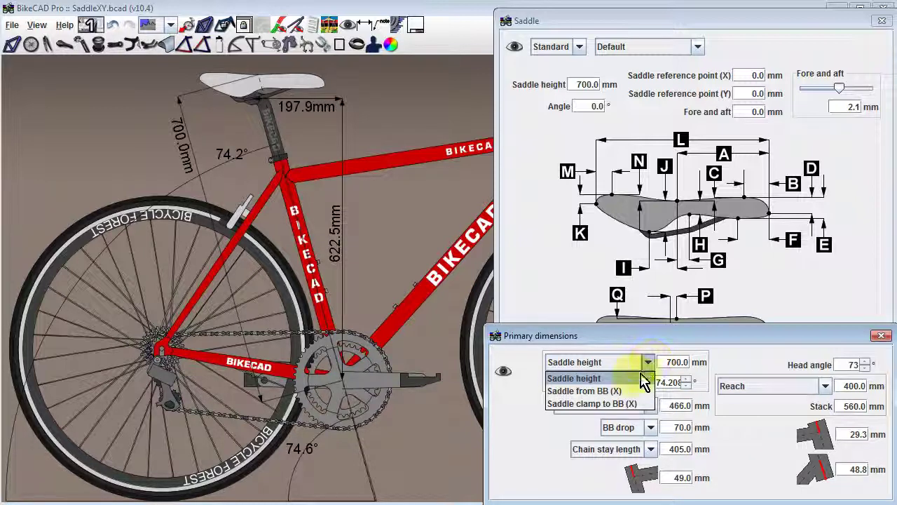
left_click(629, 391)
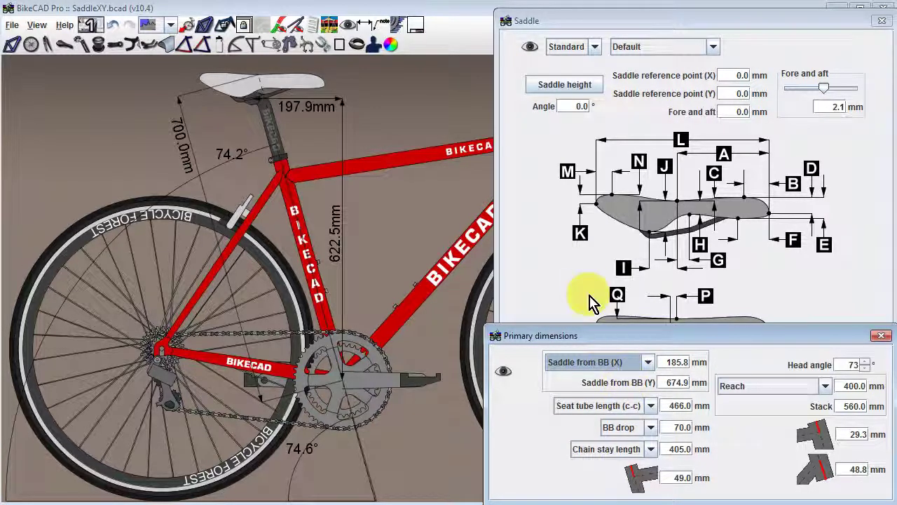
left_click(550, 146)
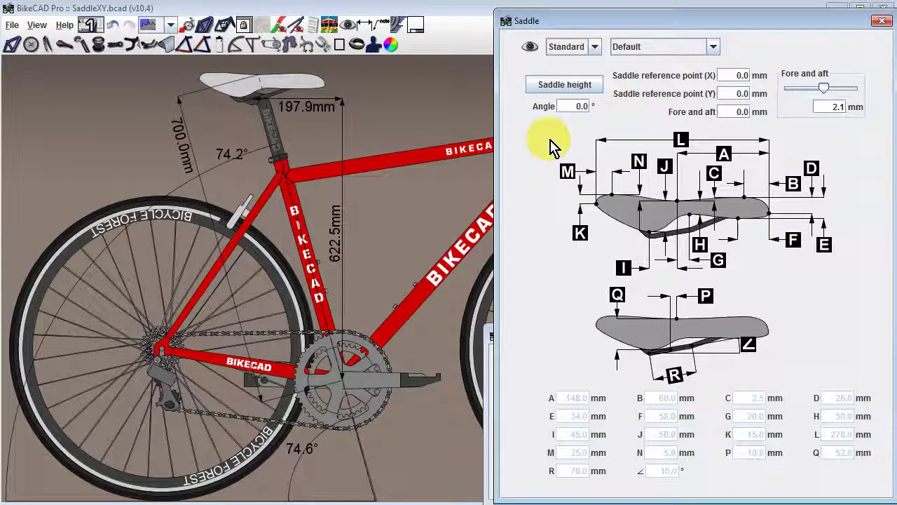
left_click(566, 85)
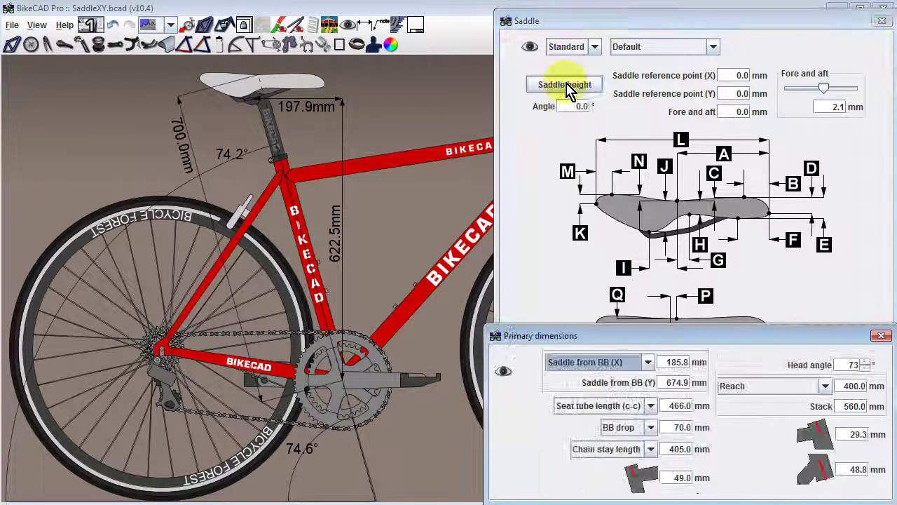
left_click(646, 362)
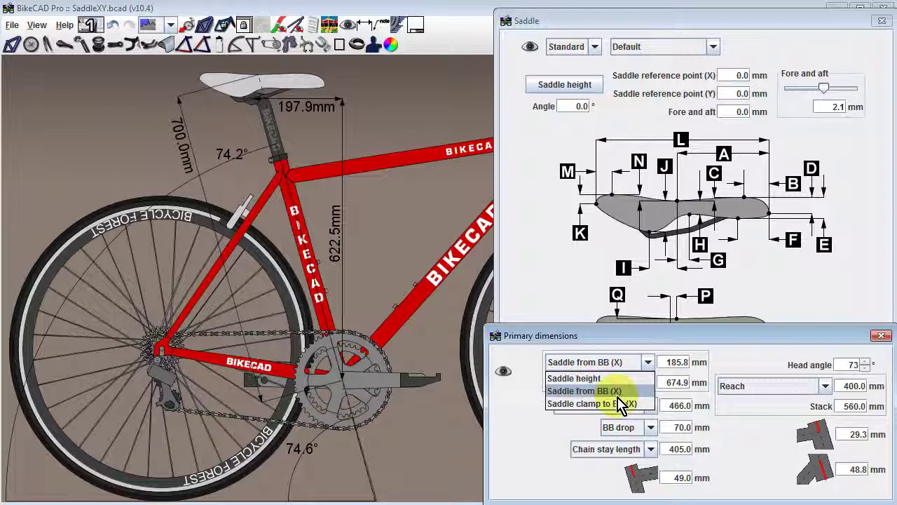